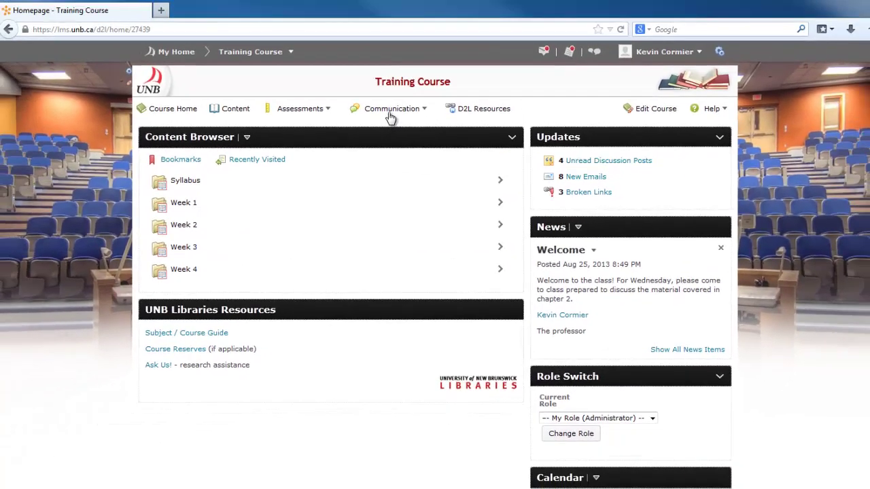
Go to the Training Course's Manage Groups page via Communication > Groups
left_click(390, 114)
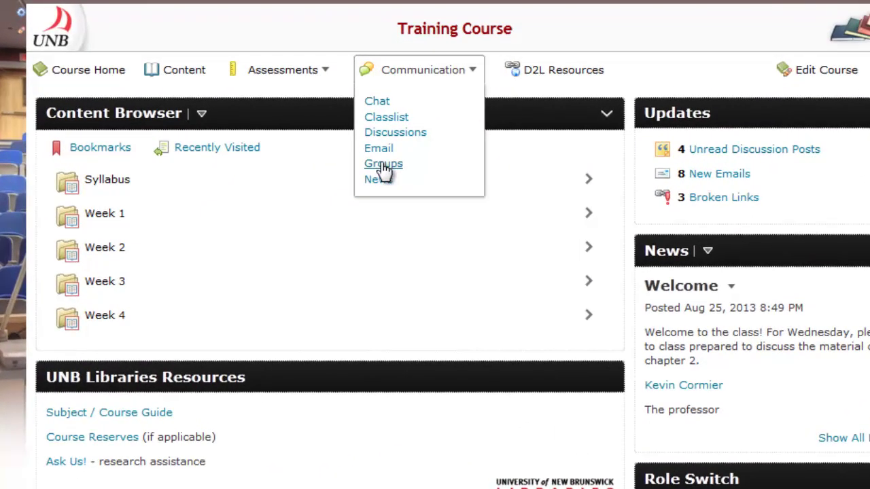
left_click(393, 170)
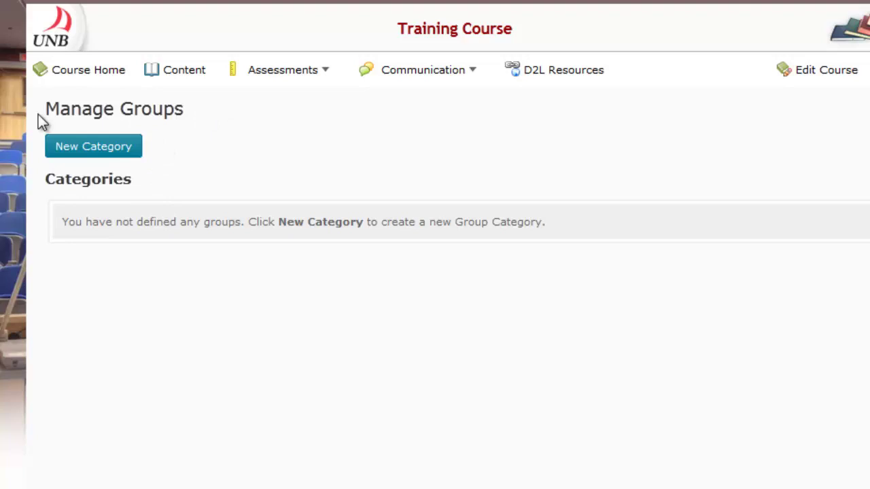
Start a new group category named 'Assignment 1 Sign up sheet' and list its enrollment types
left_click(93, 155)
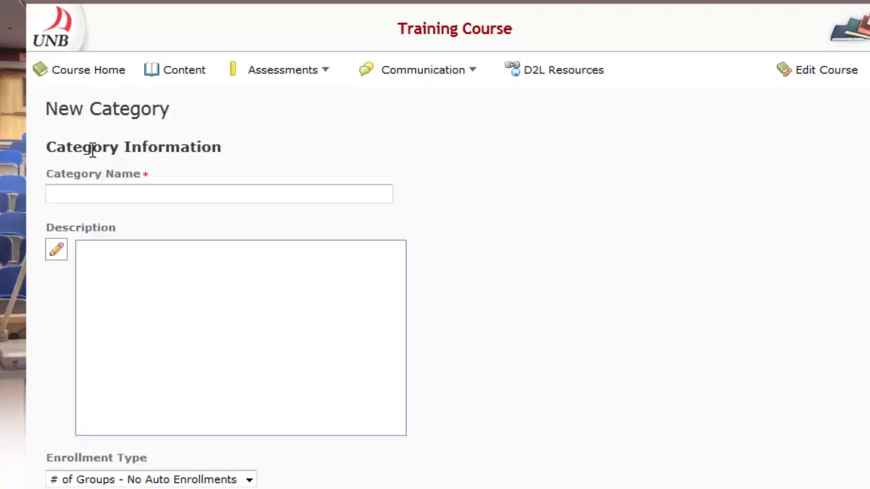
left_click(136, 194)
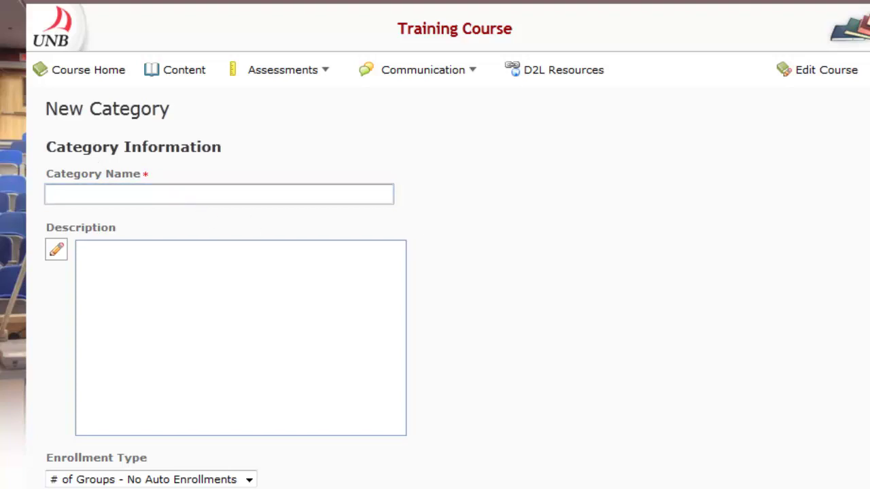
type("As")
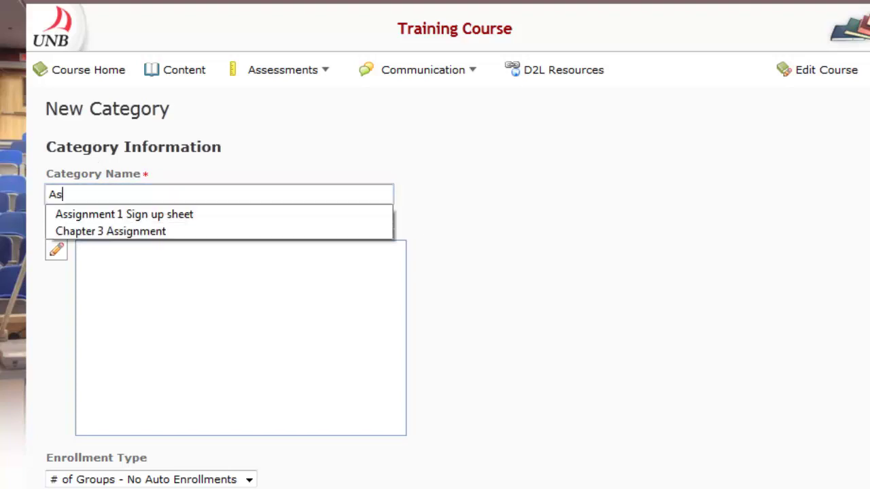
key("Down")
key("Return")
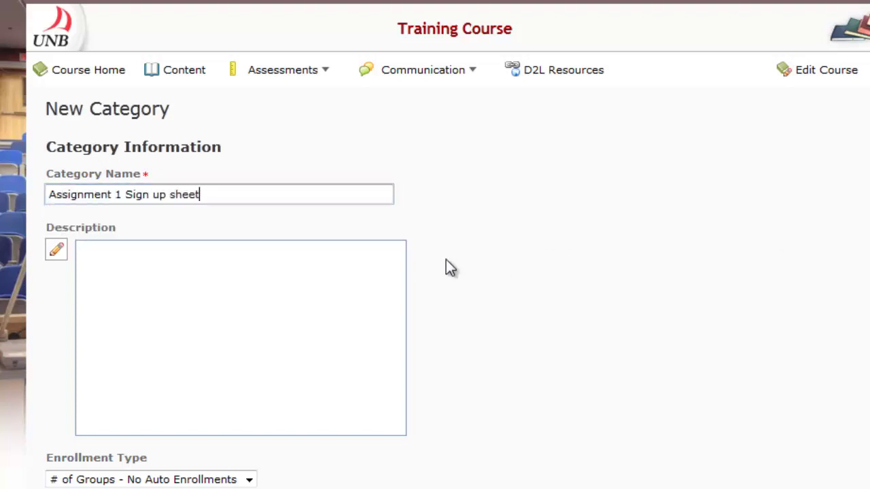
scroll(235, 297, "down", 2)
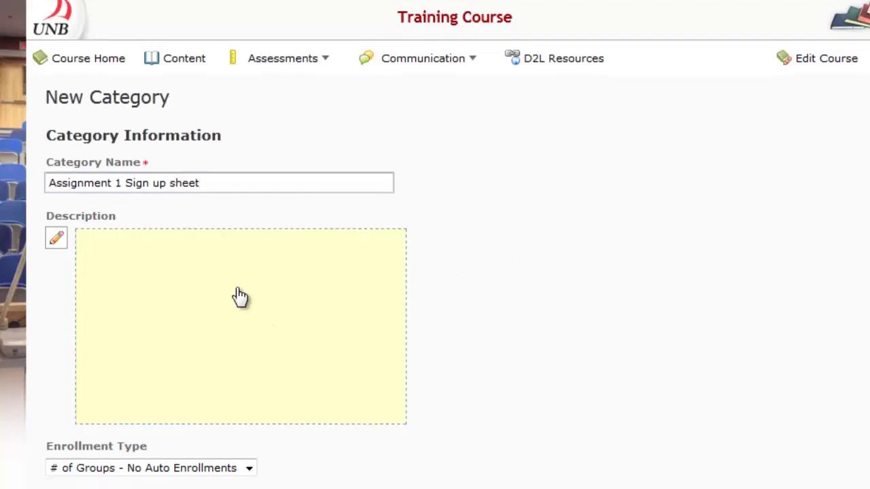
scroll(401, 430, "down", 2)
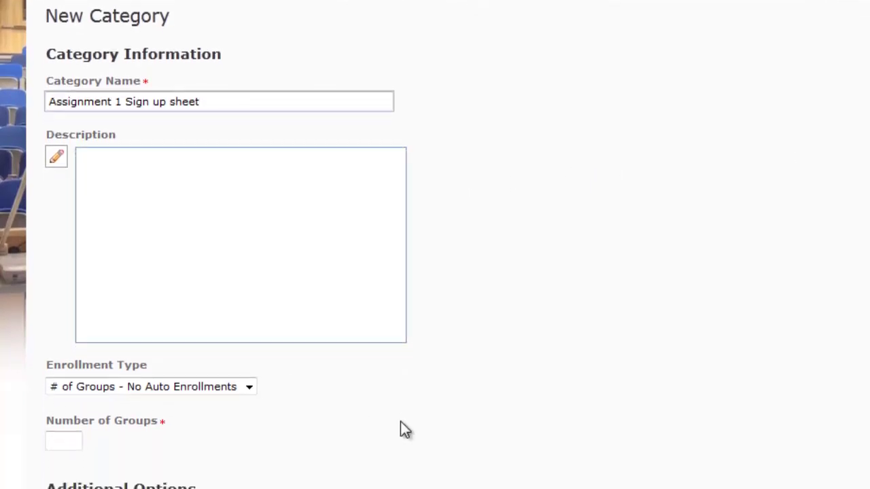
left_click(180, 317)
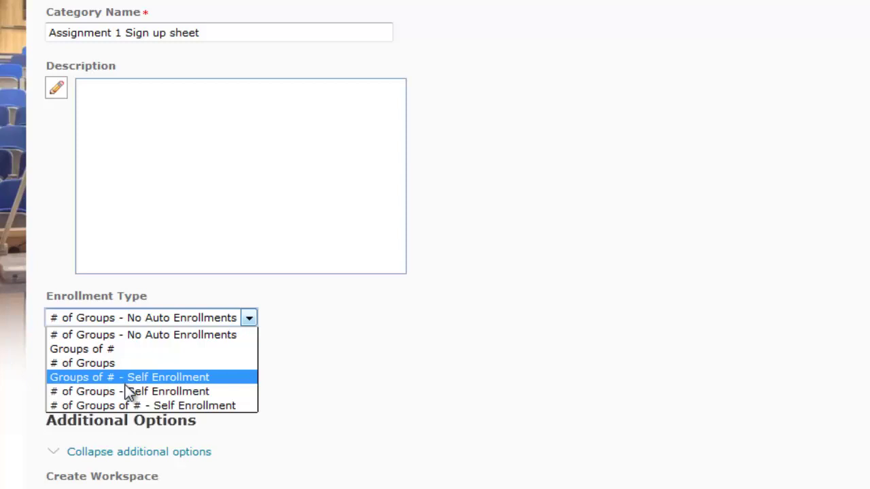
Set enrollment to '# of Groups - Self Enrollment' with 2 groups and save the category
left_click(119, 392)
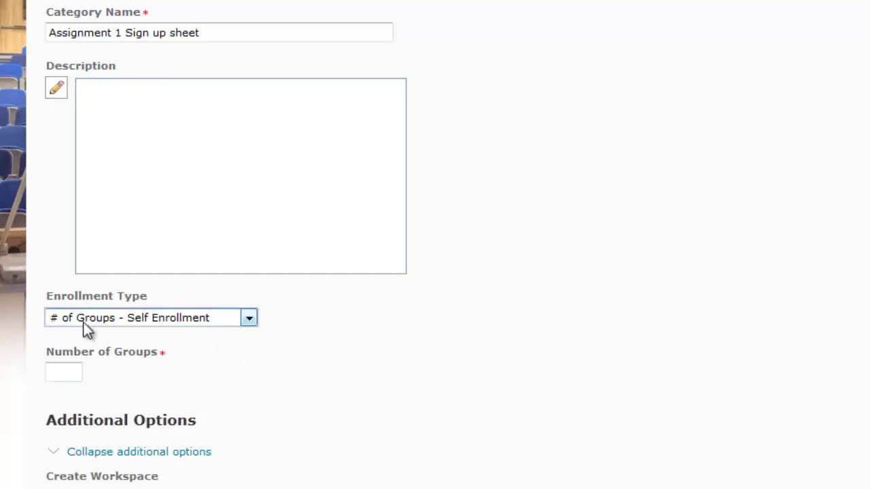
left_click(66, 373)
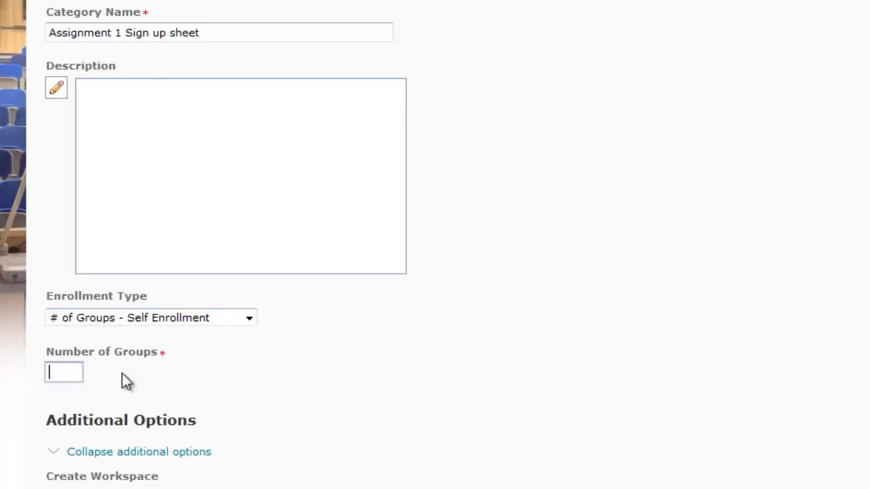
type("2")
left_click(251, 381)
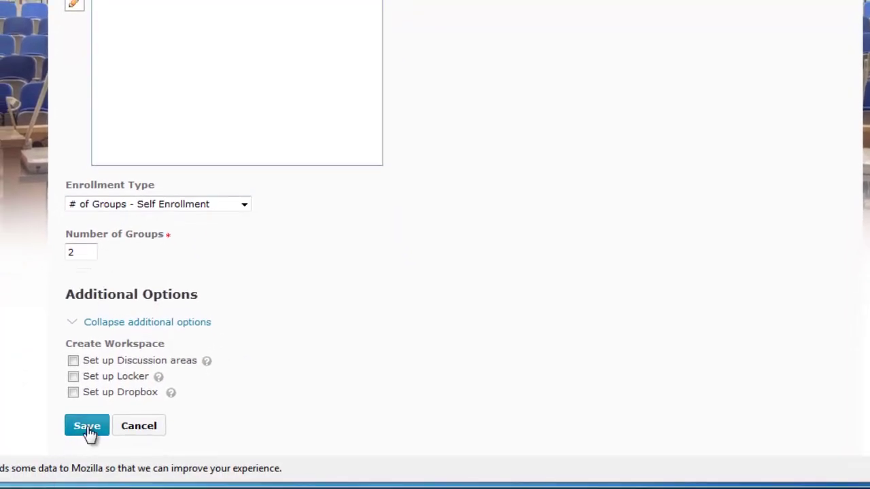
left_click(87, 428)
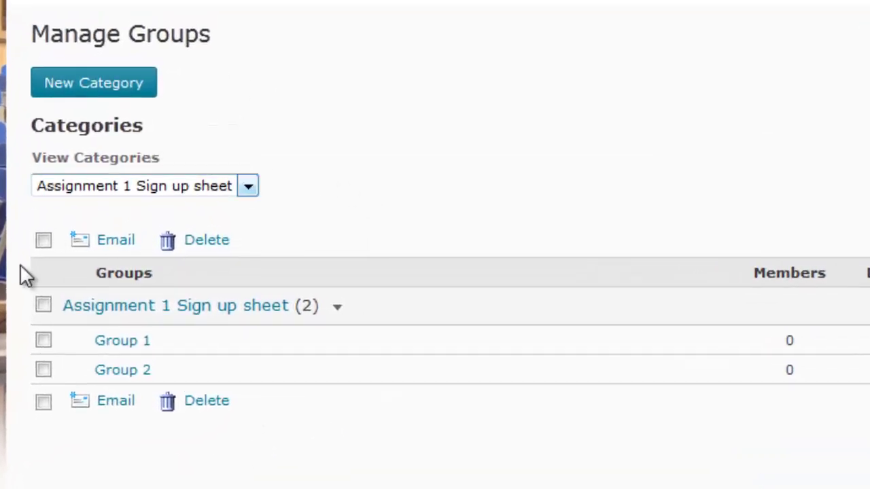
Change Group 1's name to 'Multimedia Project' using the autocomplete suggestion
left_click(103, 339)
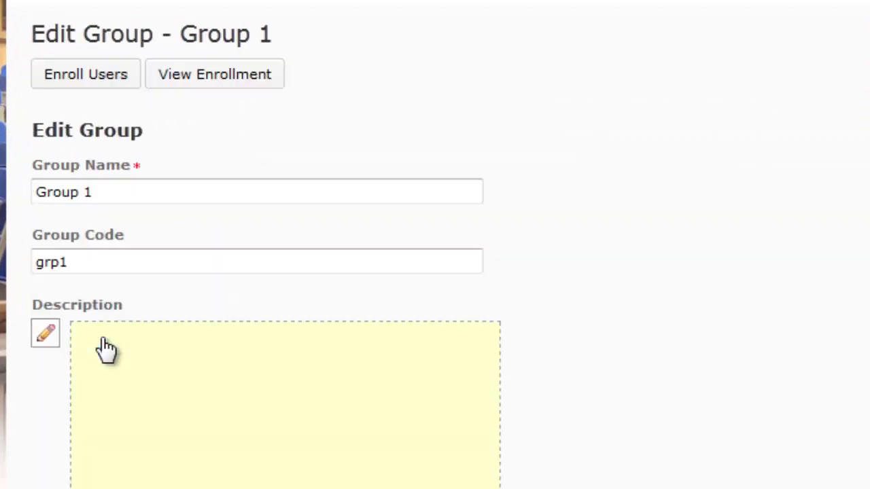
left_click_drag(138, 192, 35, 189)
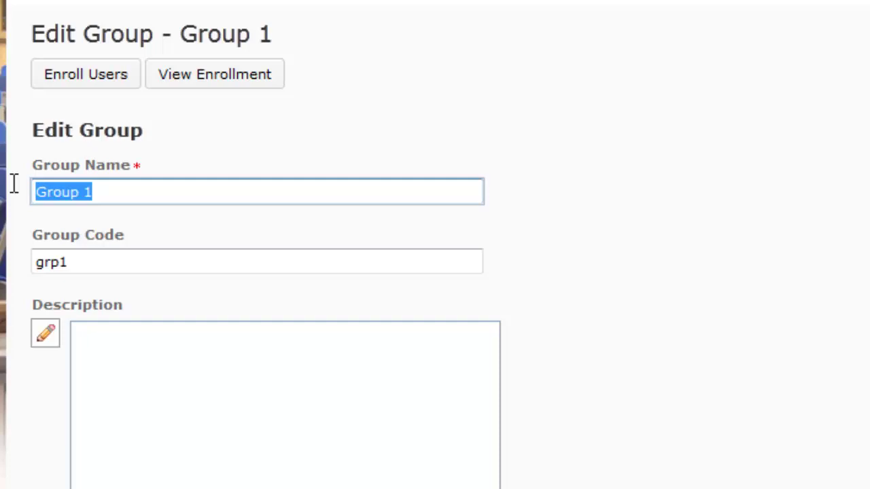
type("M")
key("Down")
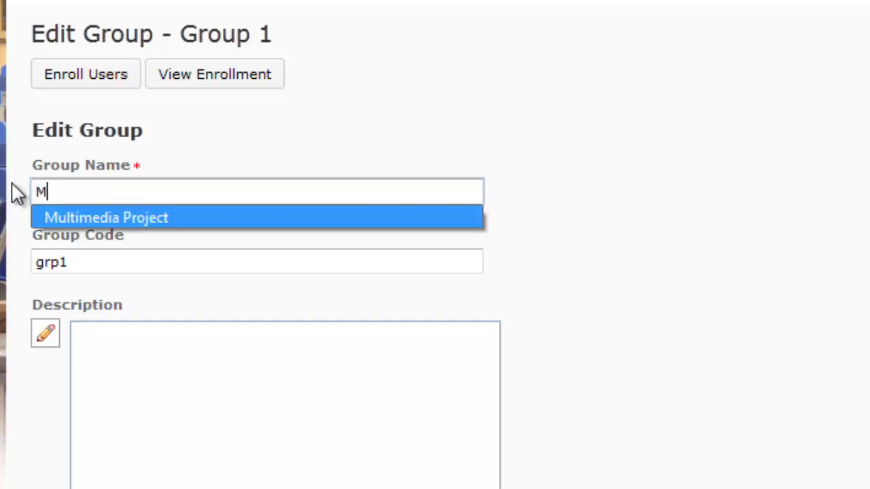
key("Return")
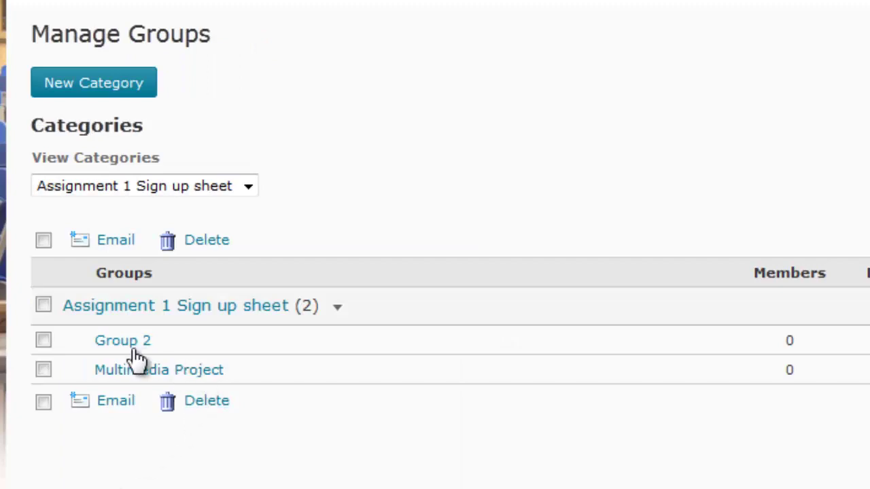
Change Group 2's name to 'Essay Project' and save it
left_click(131, 348)
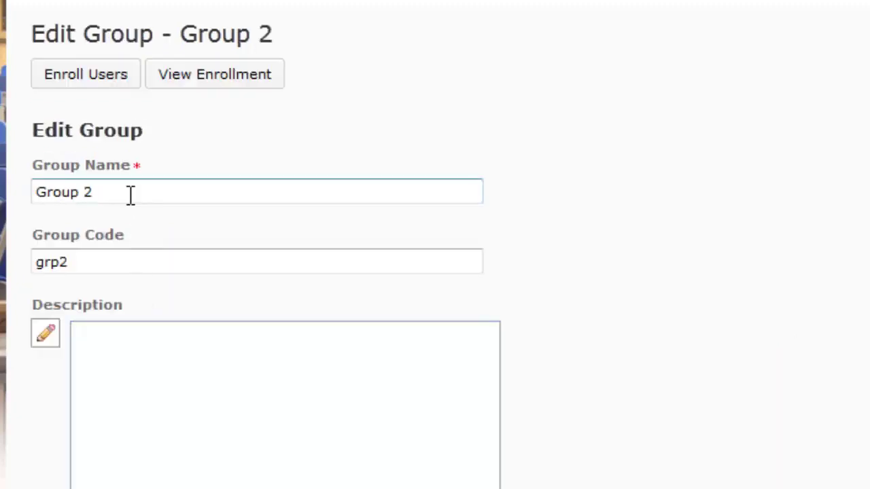
left_click_drag(130, 193, 34, 192)
type("E")
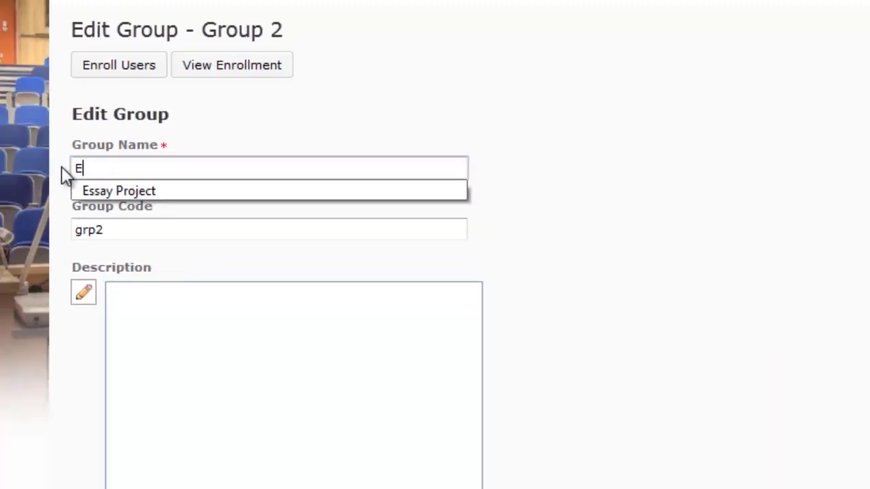
type("ssay Project")
left_click(132, 471)
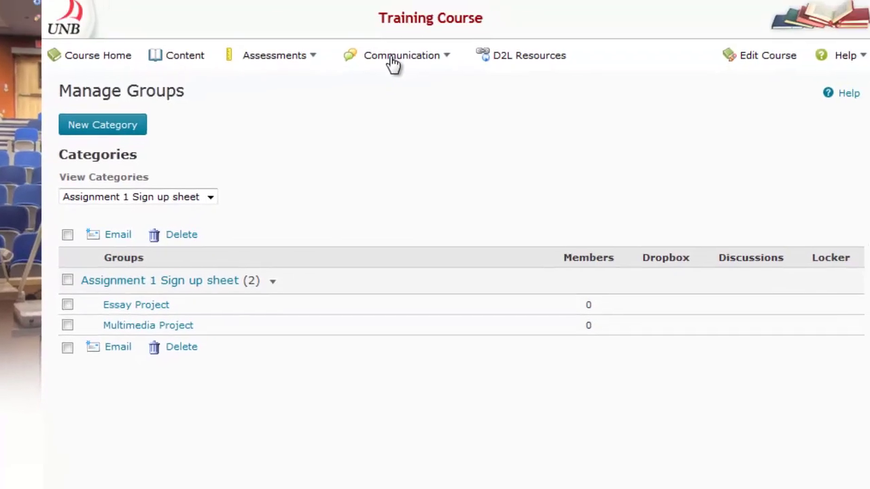
left_click(380, 72)
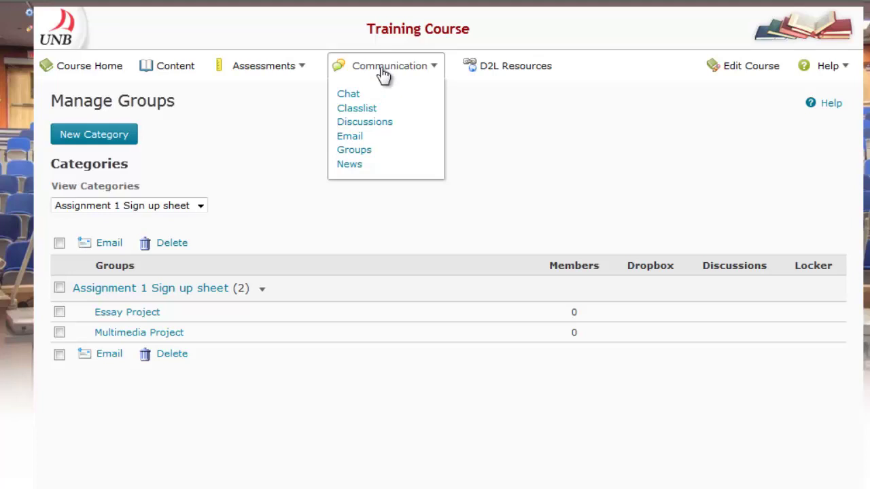
left_click(358, 157)
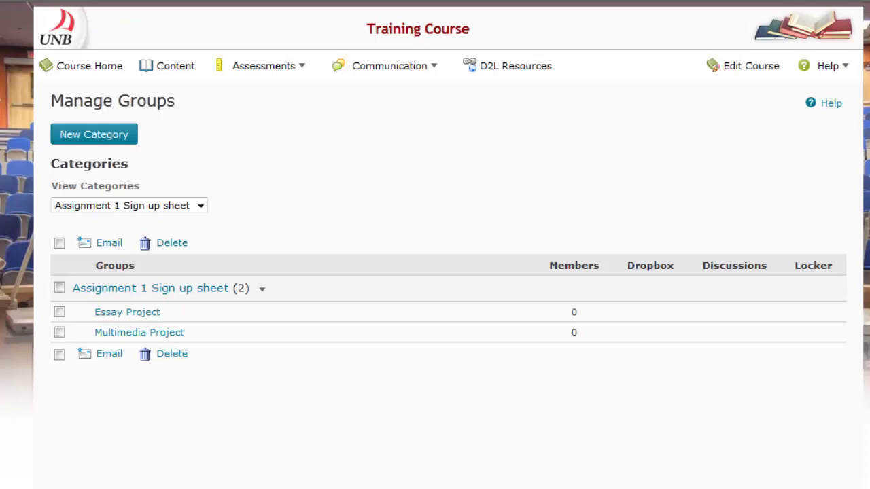
left_click(364, 71)
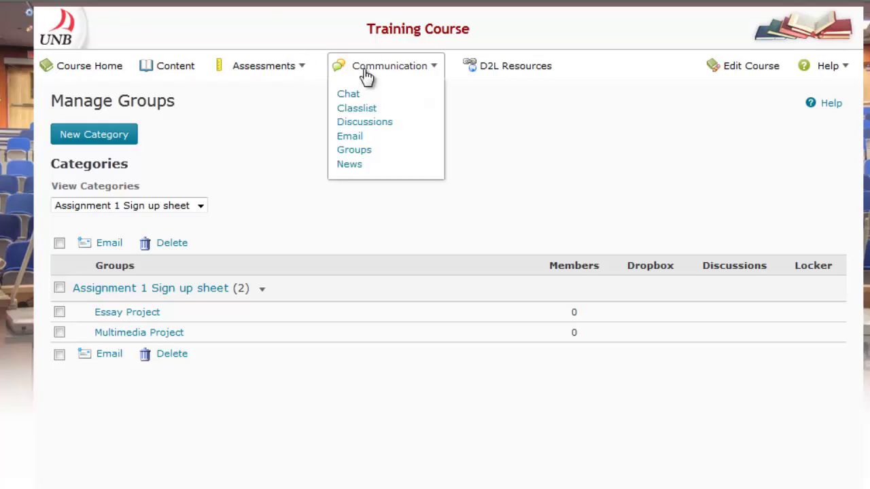
left_click(293, 150)
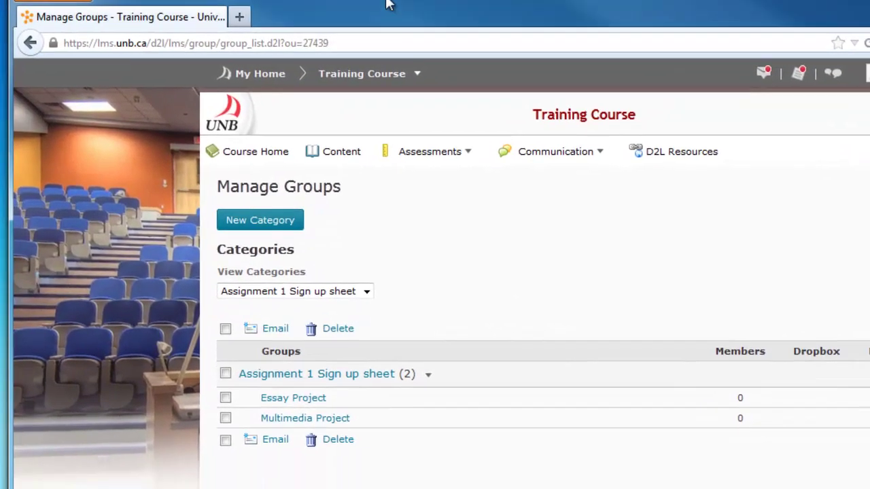
Copy the Manage Groups page URL from the browser address bar
left_click(227, 40)
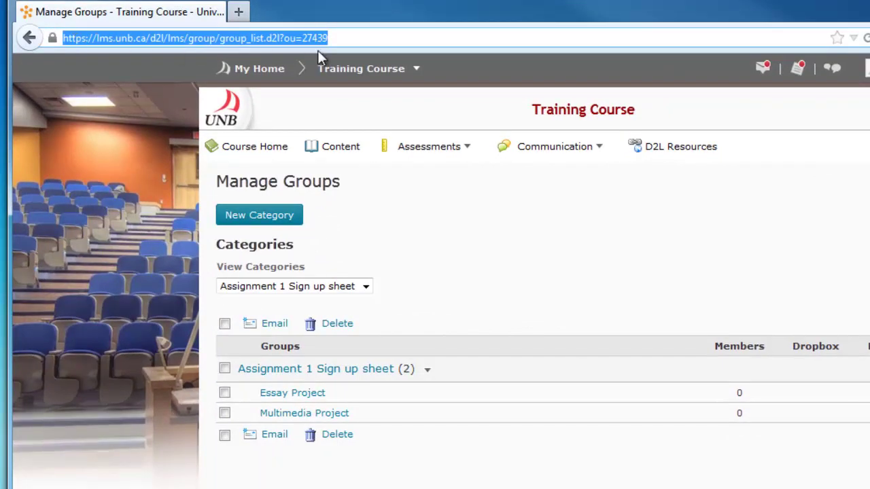
right_click(345, 40)
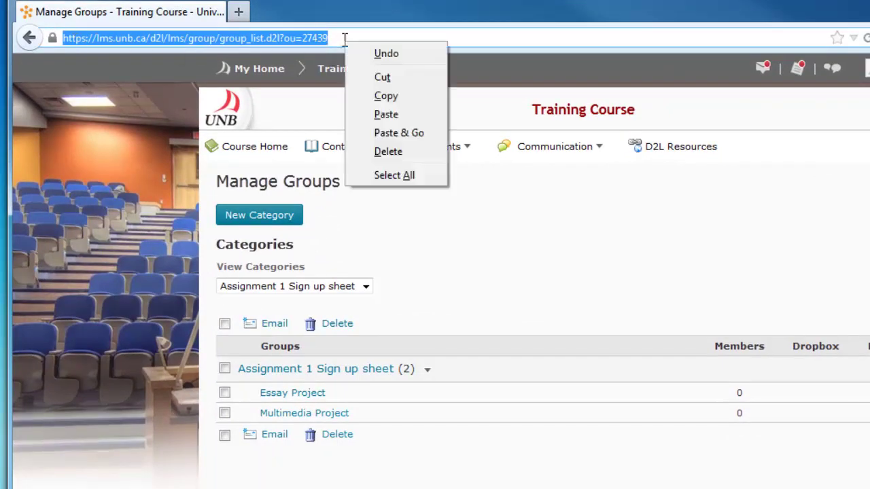
left_click(372, 97)
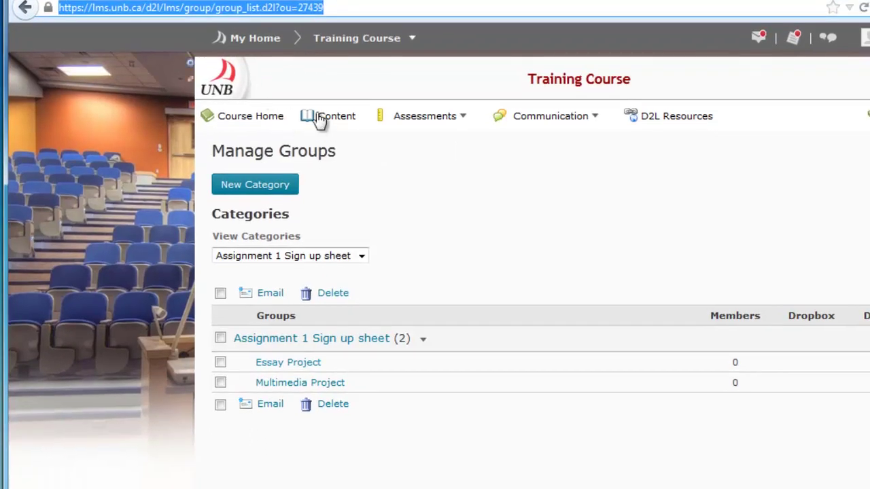
Open the Week 1 module in Content and show the New item choices
left_click(319, 121)
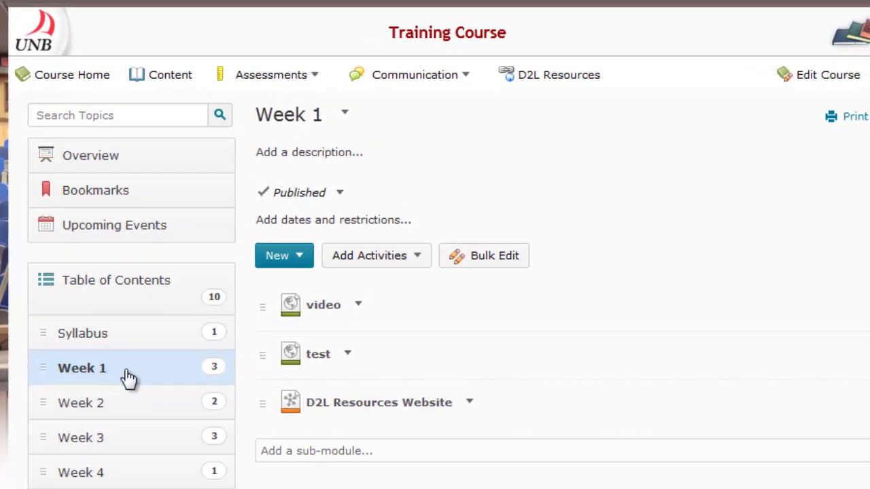
left_click(285, 257)
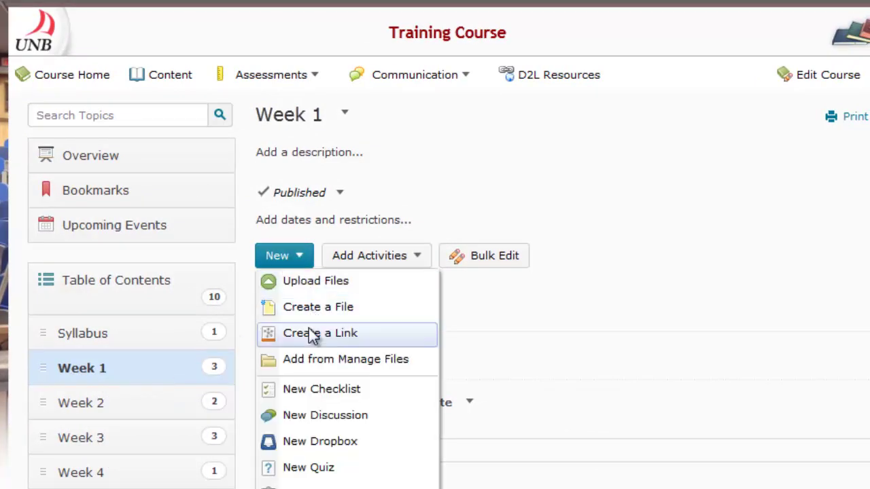
Create a Week 1 link 'Assignment 1 Sign Up Sheet' using the pasted group list URL
left_click(281, 333)
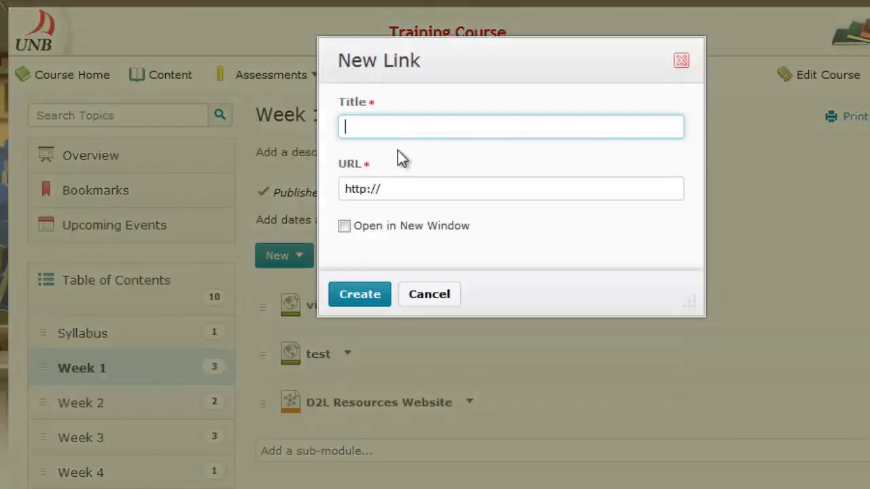
type("Assignment ")
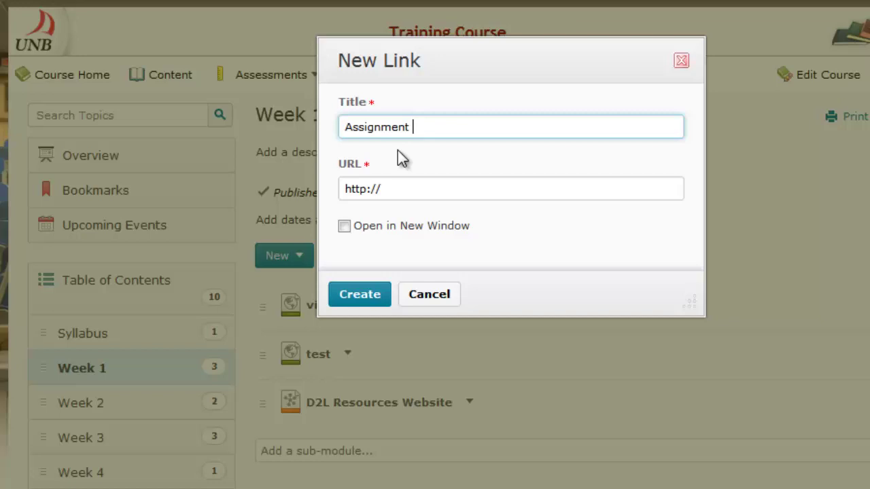
type("1 Sign")
type(" Up ")
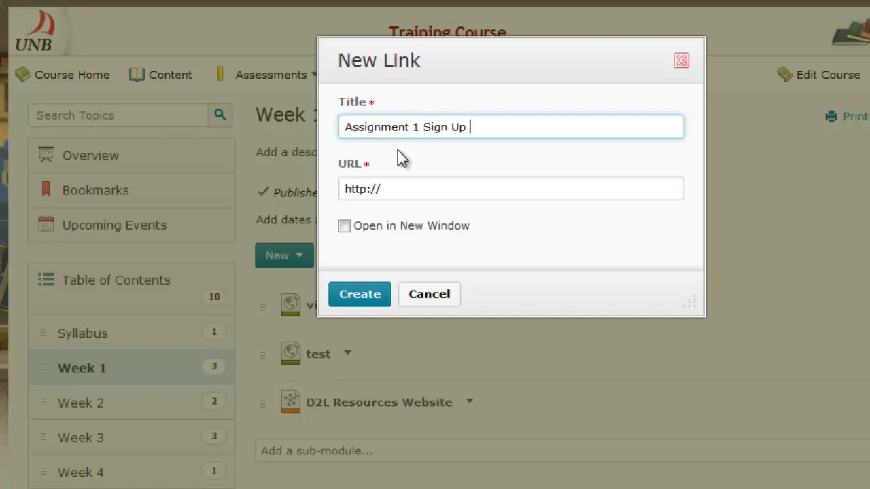
type("Sheet")
key("Tab")
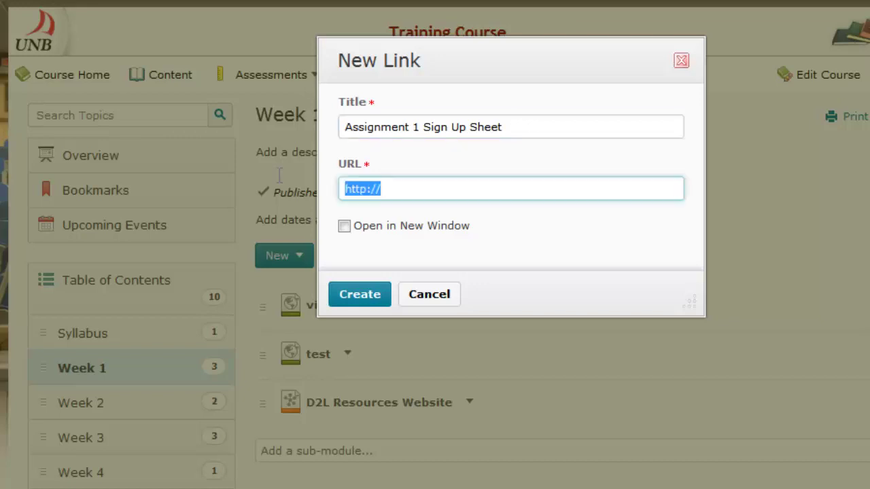
key("ctrl+v")
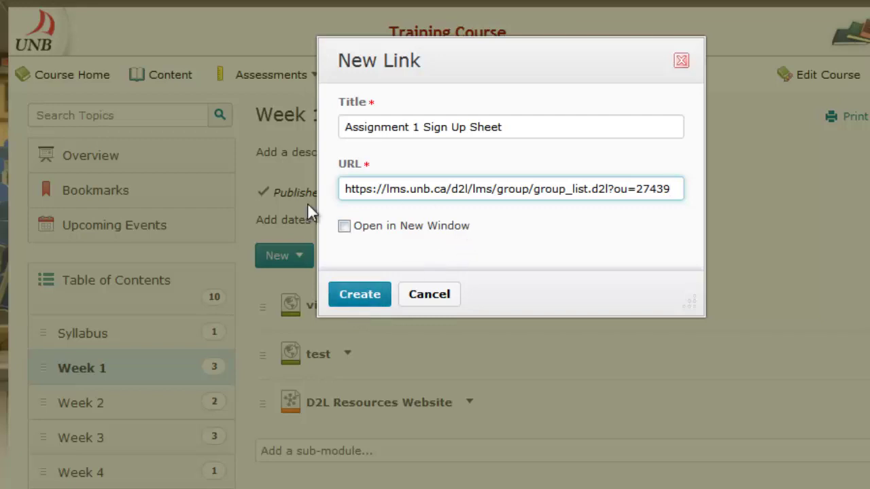
left_click(362, 293)
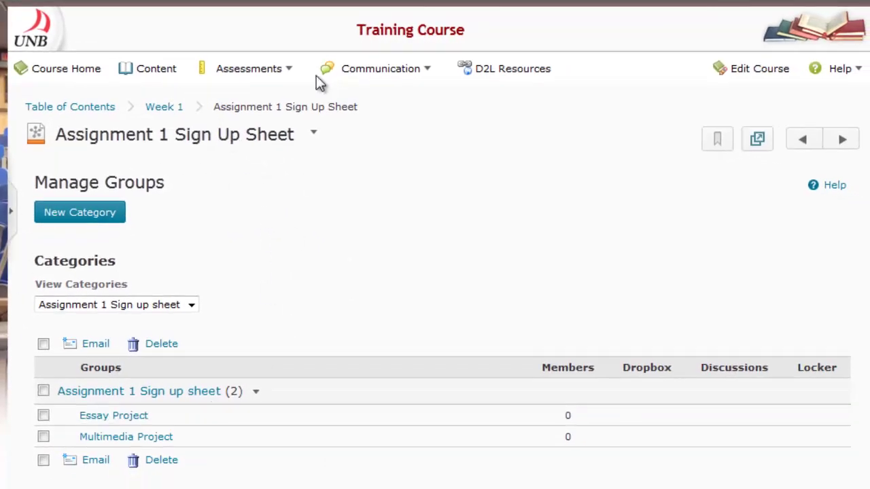
Open the Communication menu in the course navbar
left_click(354, 80)
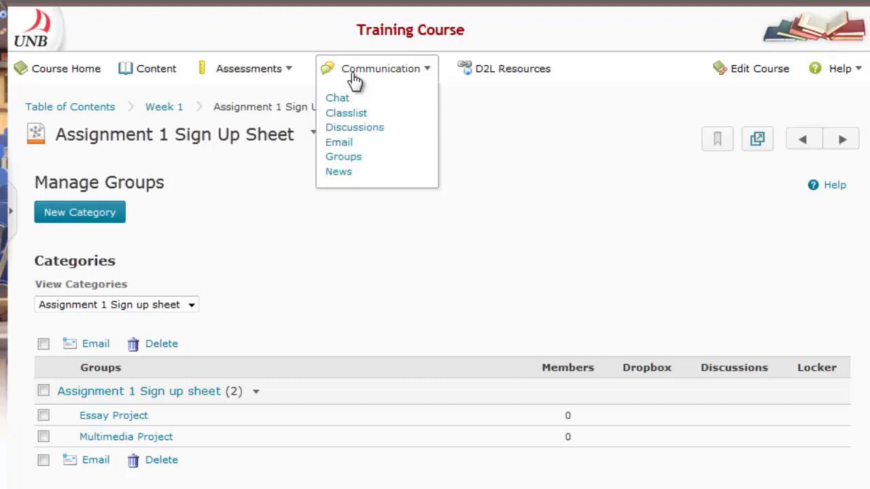
Impersonate the first student listed in the Classlist and confirm
left_click(356, 116)
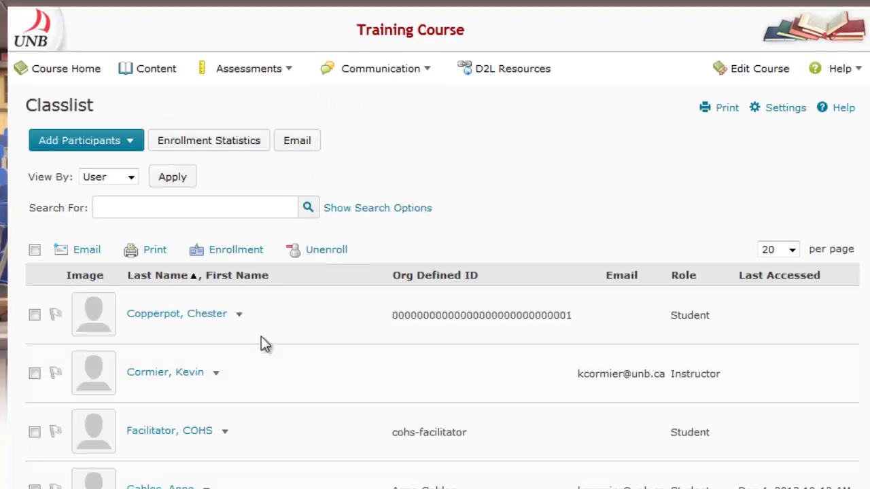
left_click(239, 317)
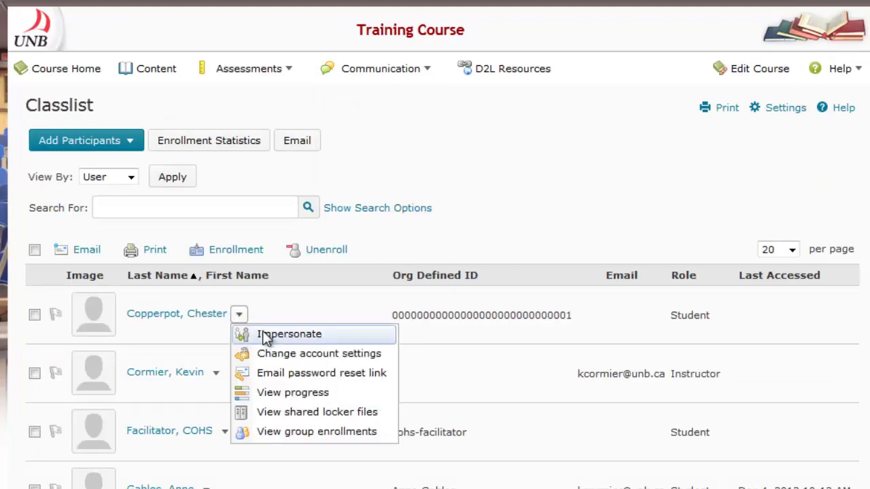
left_click(265, 339)
left_click(301, 174)
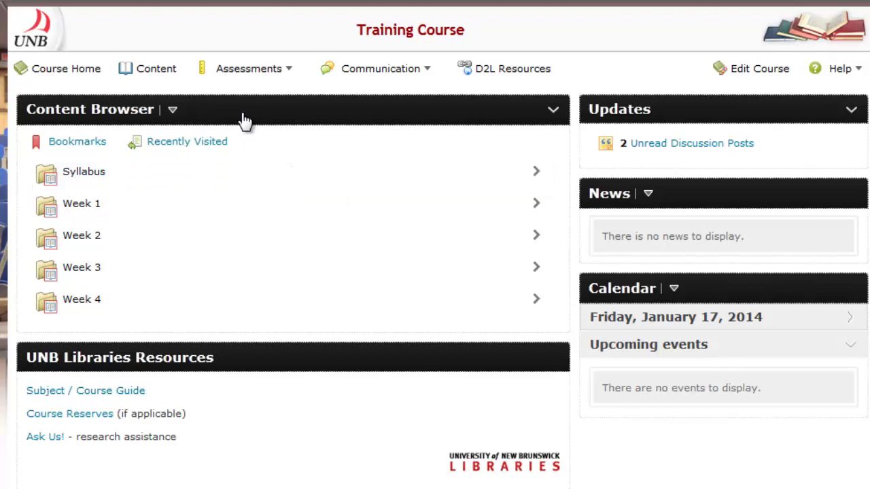
As the student, open Week 1's Assignment 1 Sign Up Sheet topic in Content
left_click(153, 78)
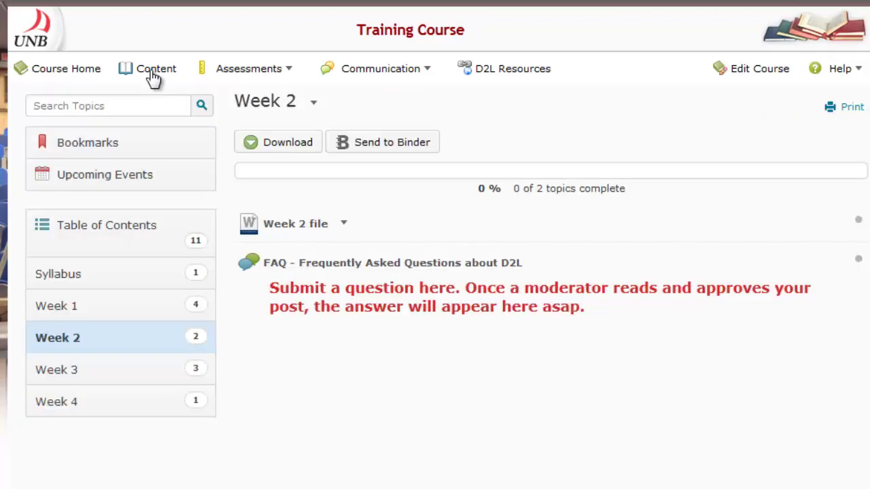
left_click(72, 309)
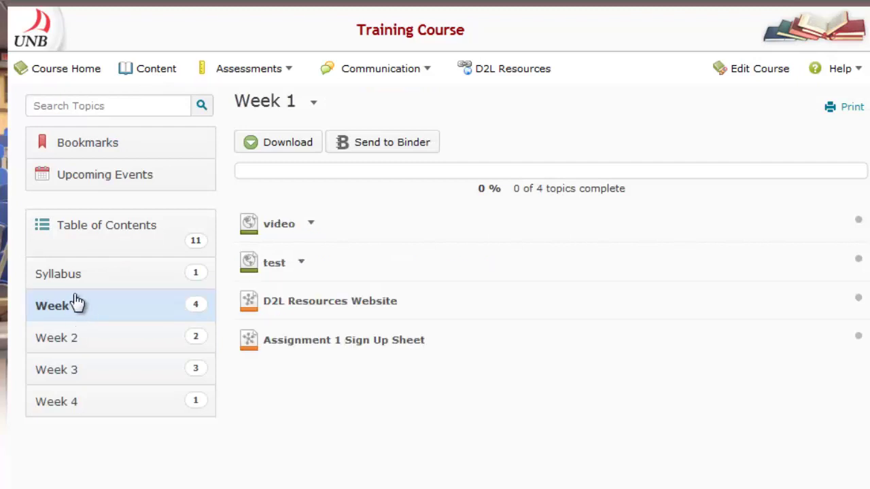
left_click(296, 341)
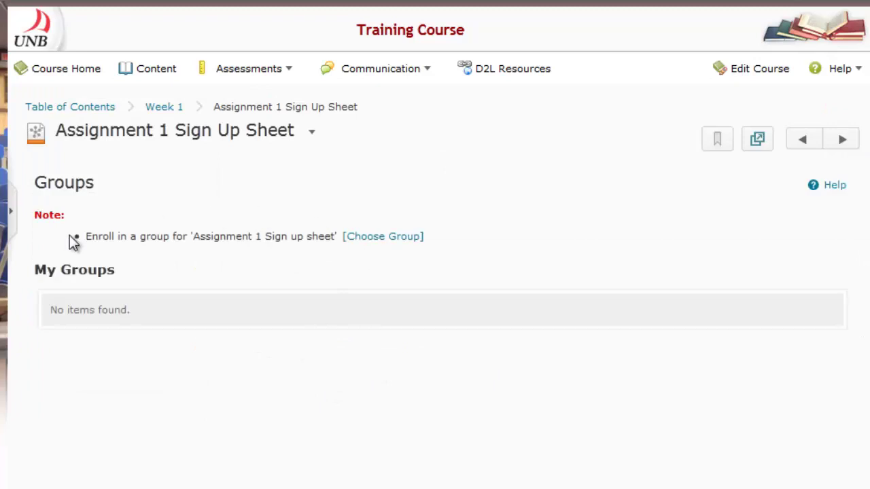
left_click(389, 236)
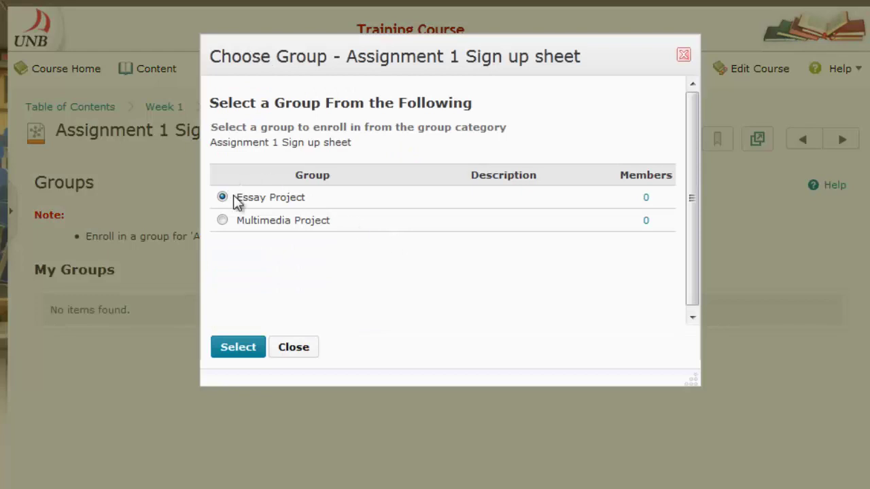
left_click(223, 220)
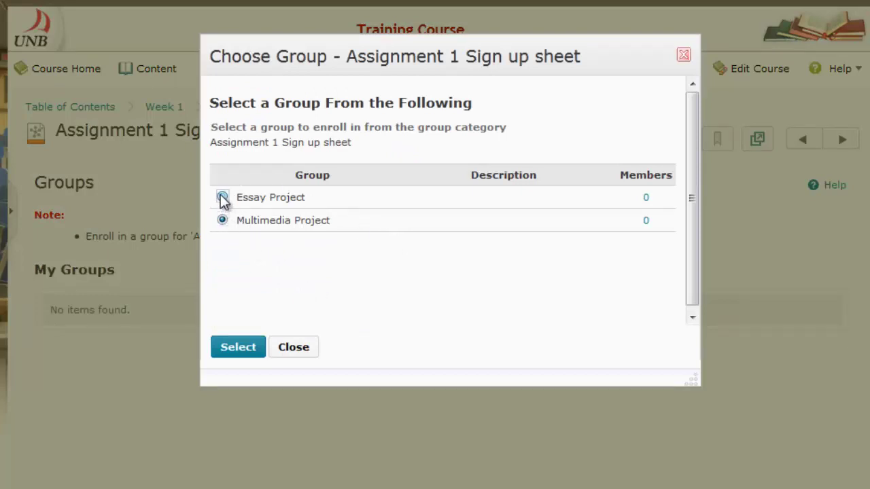
left_click(222, 197)
left_click(223, 221)
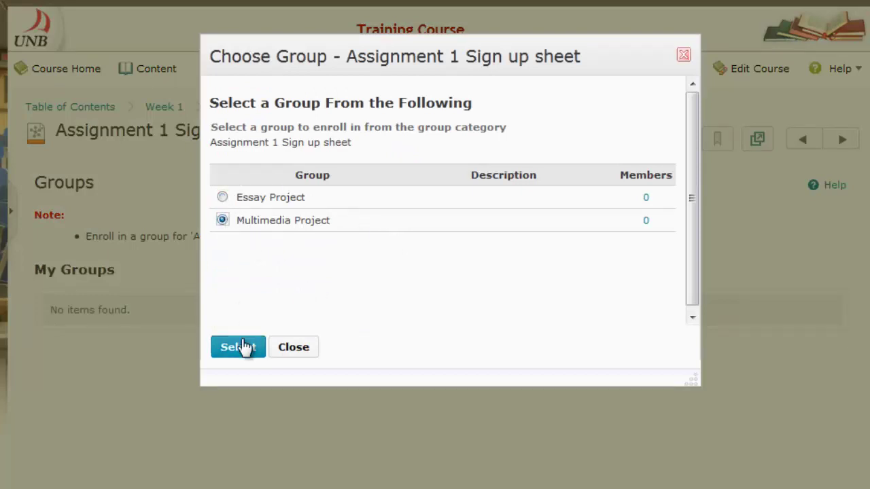
left_click(294, 348)
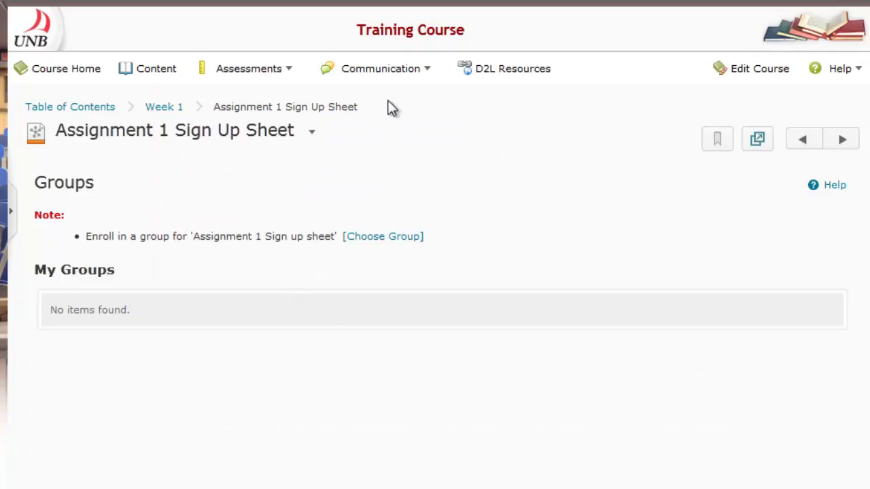
From Communication > Groups, choose and join the Multimedia Project group for Assignment 1
left_click(374, 74)
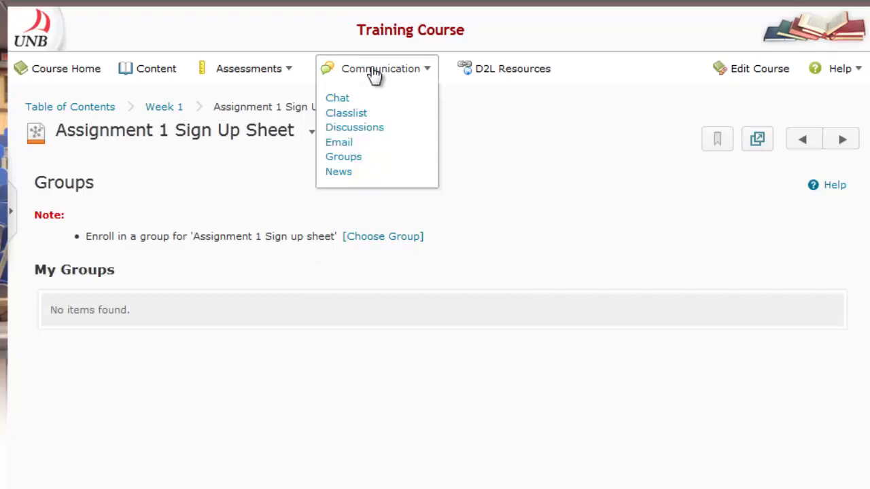
left_click(352, 163)
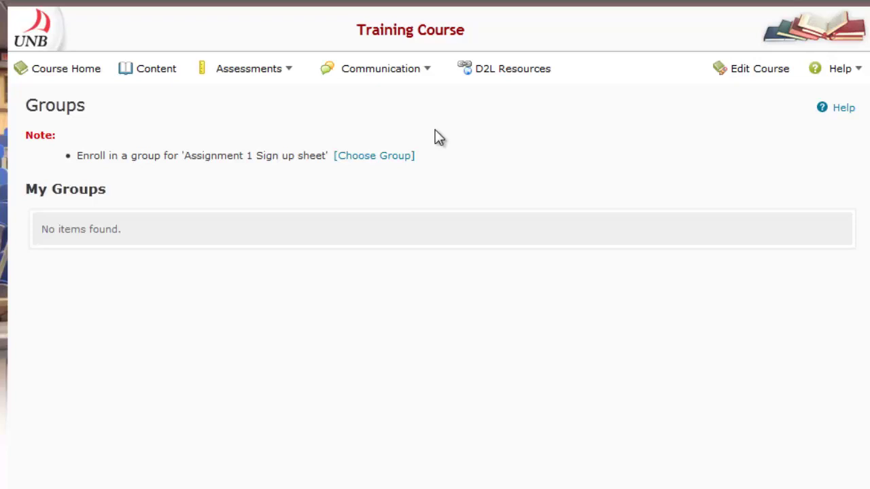
left_click(360, 156)
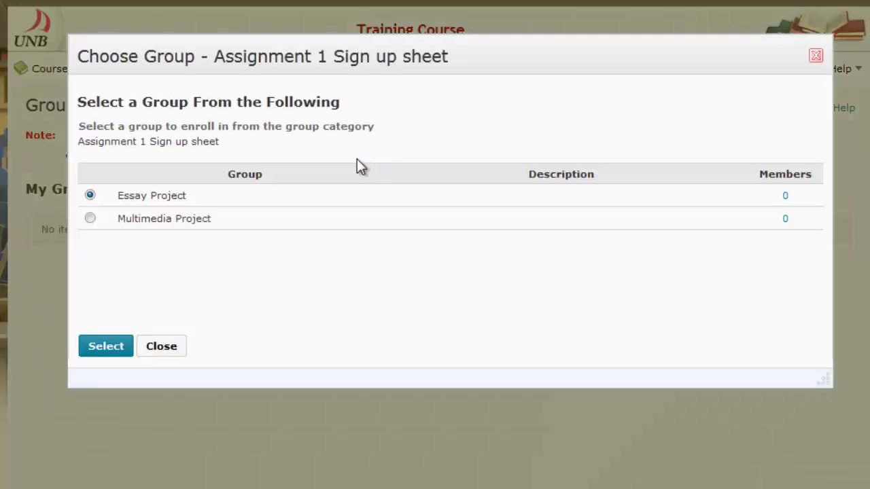
left_click(90, 218)
left_click(110, 350)
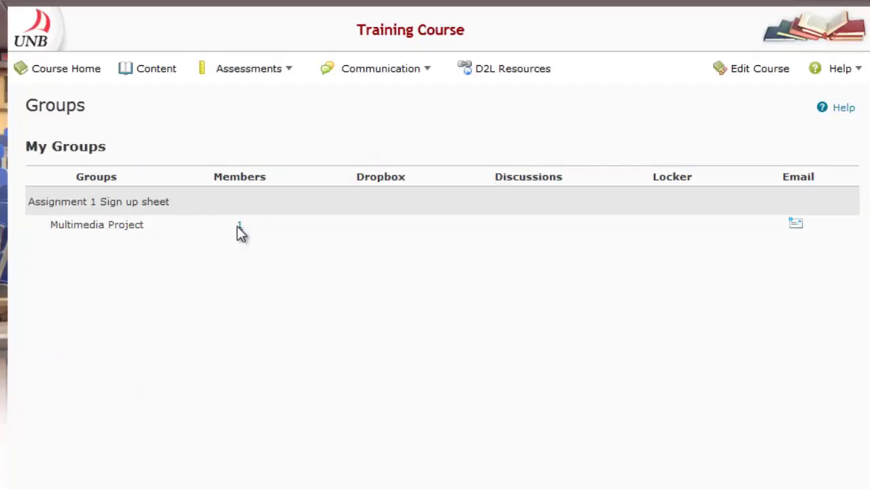
left_click(240, 226)
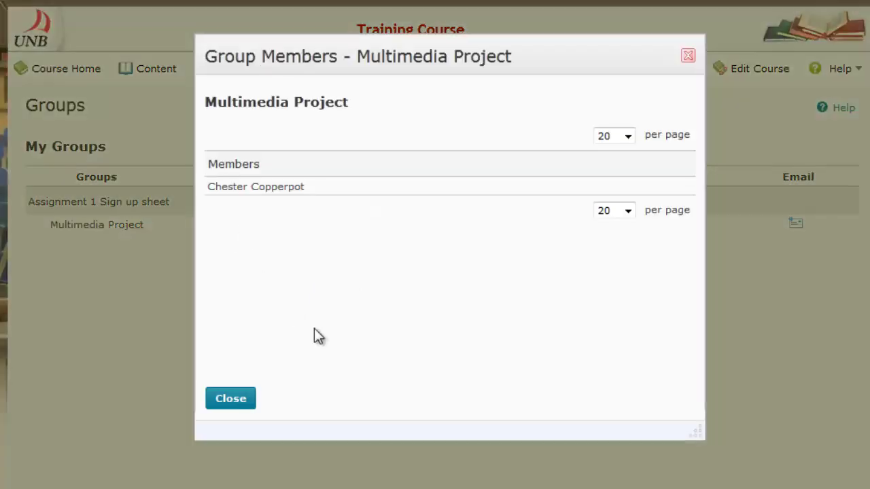
left_click_drag(207, 188, 318, 193)
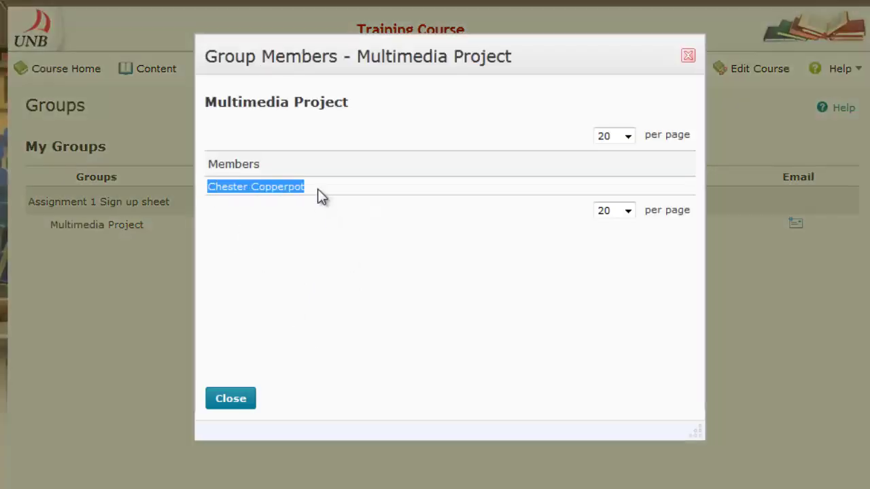
left_click(229, 399)
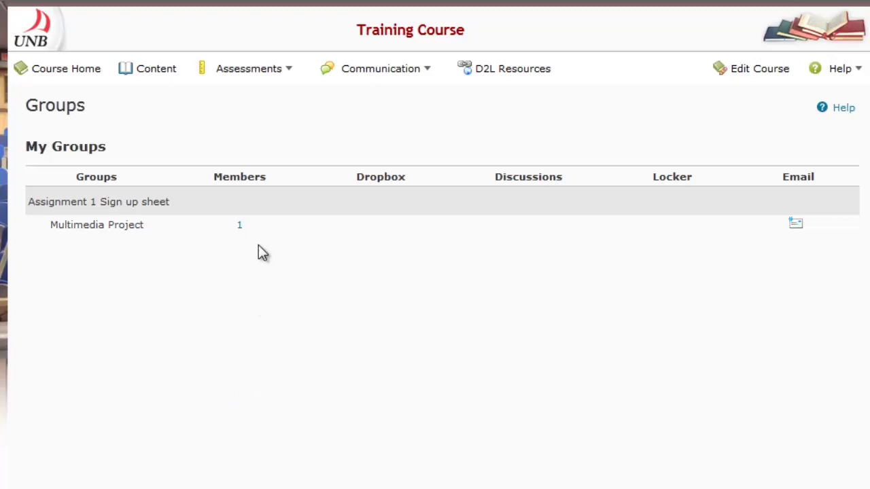